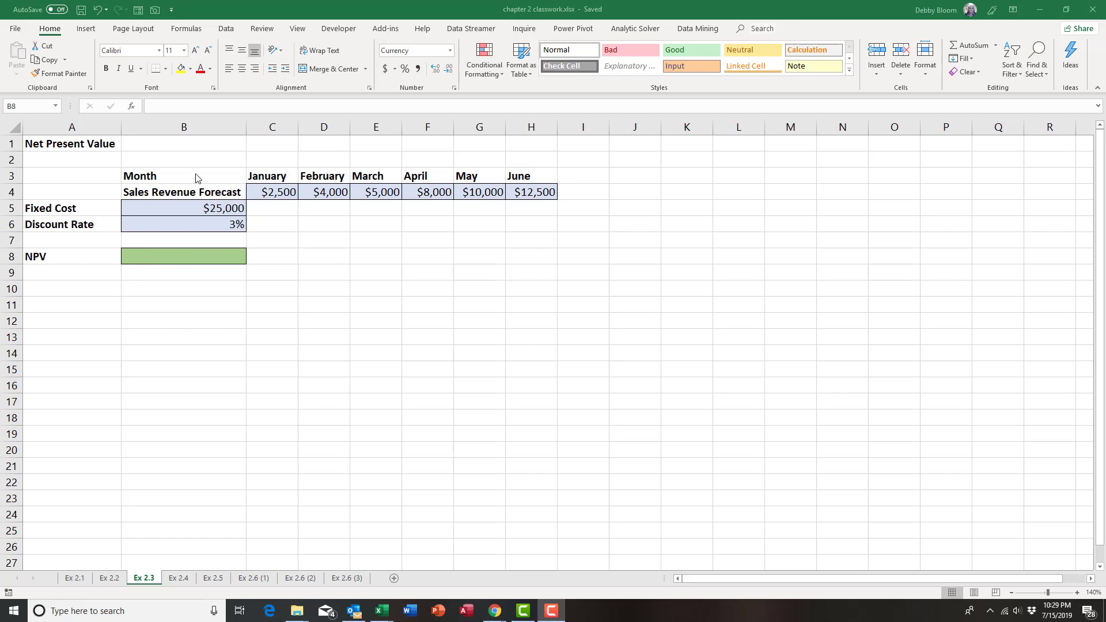
left_click(179, 207)
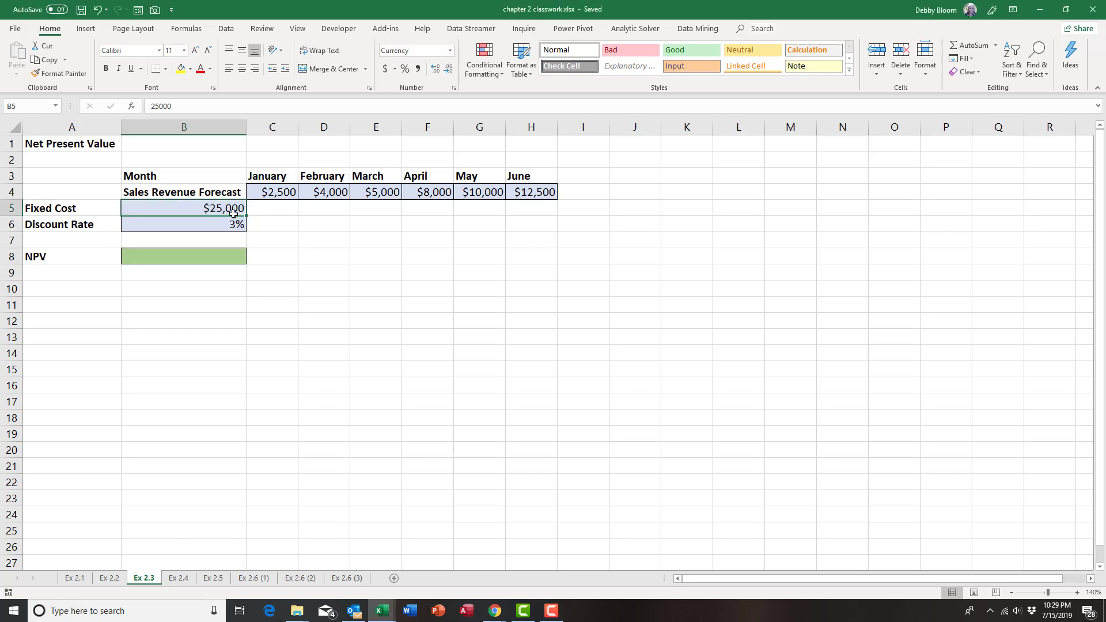
left_click(256, 191)
left_click_drag(256, 191, 518, 192)
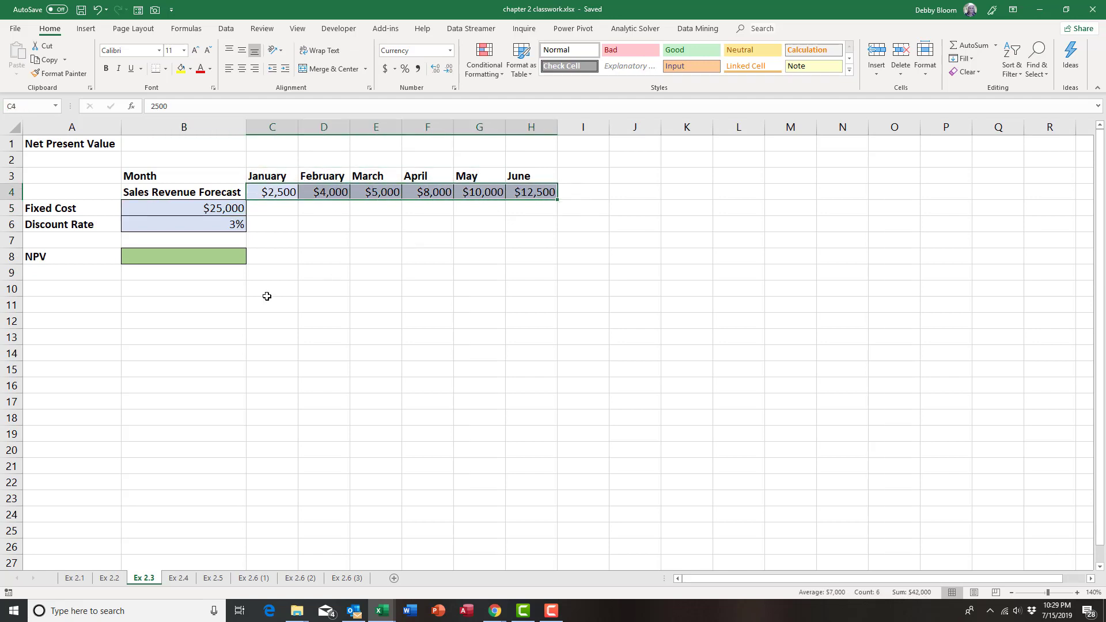
Calculate the net present value in B8 with the formula =NPV(B6,C4:H4)-B5
left_click(188, 257)
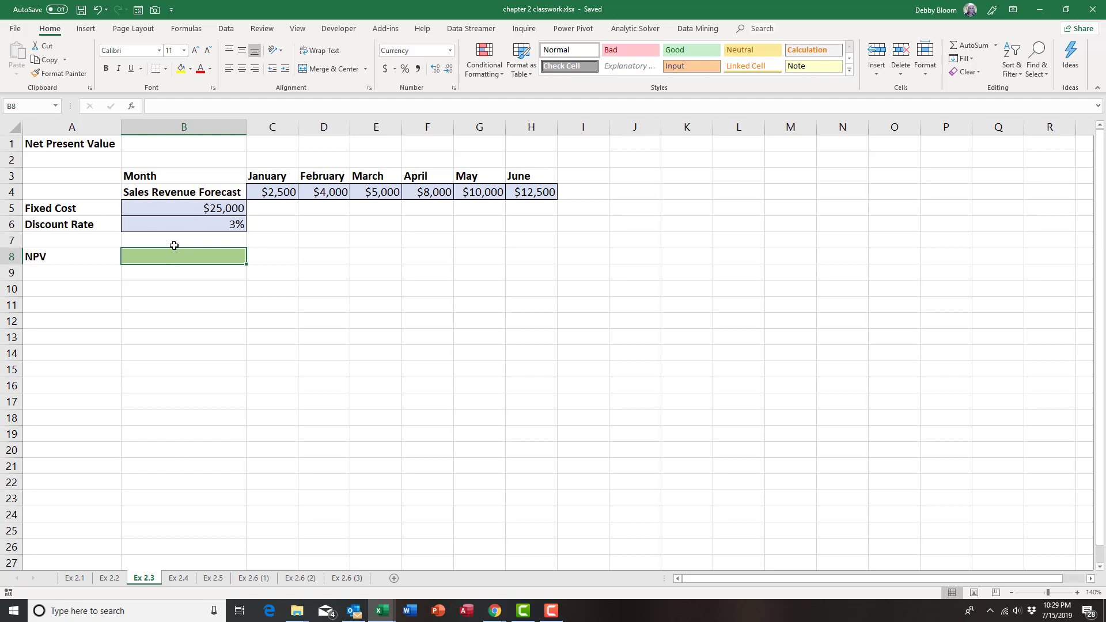
type("=")
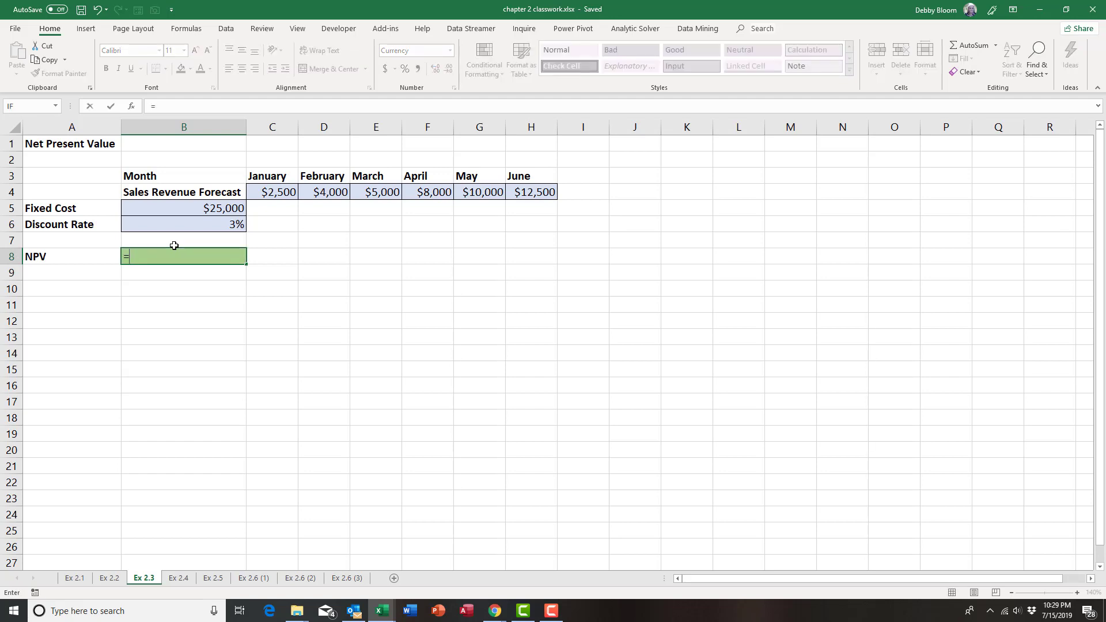
type("npv")
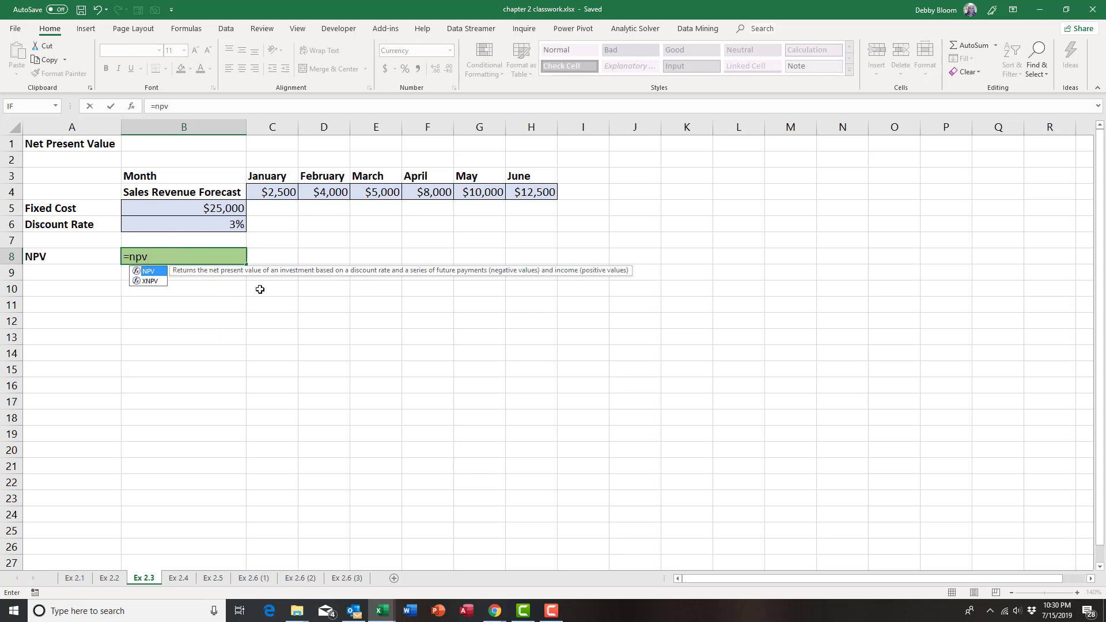
type("(")
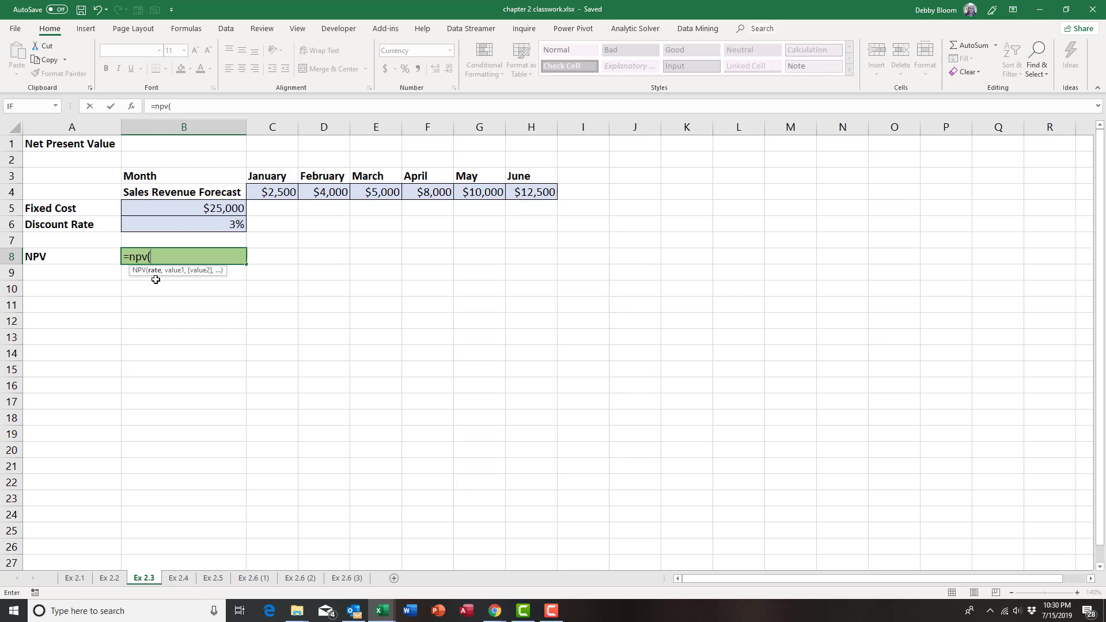
left_click(197, 227)
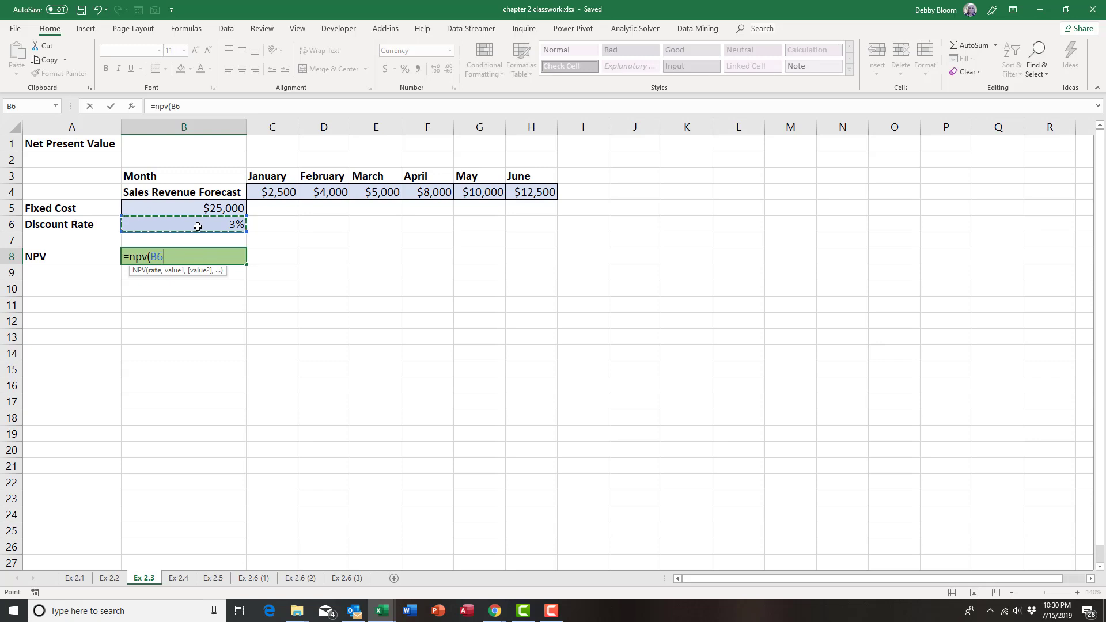
type(",")
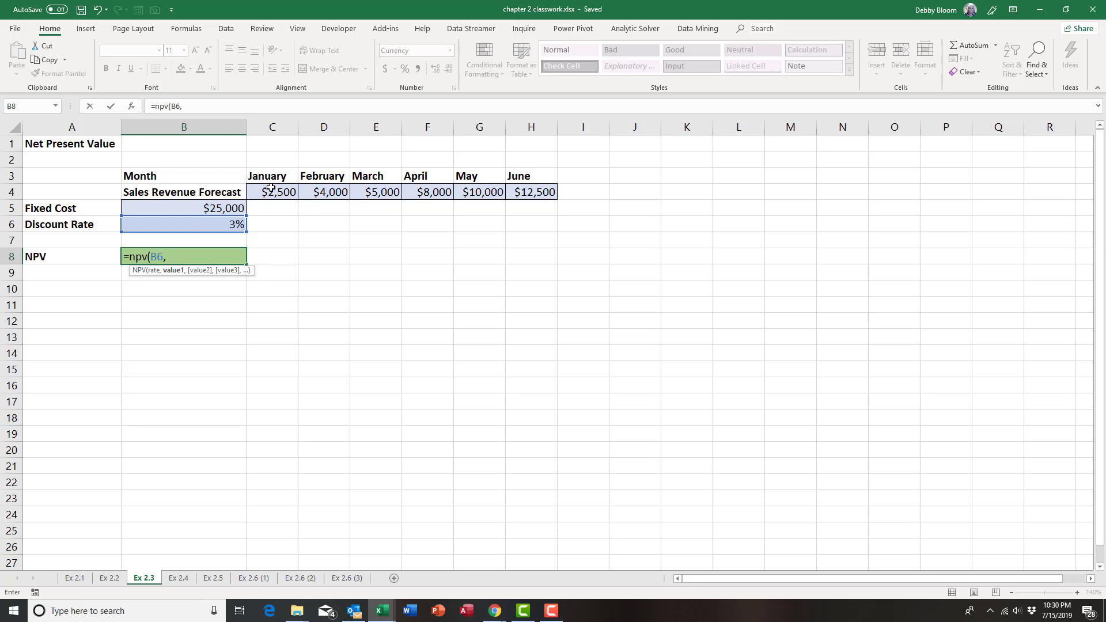
left_click_drag(270, 187, 530, 190)
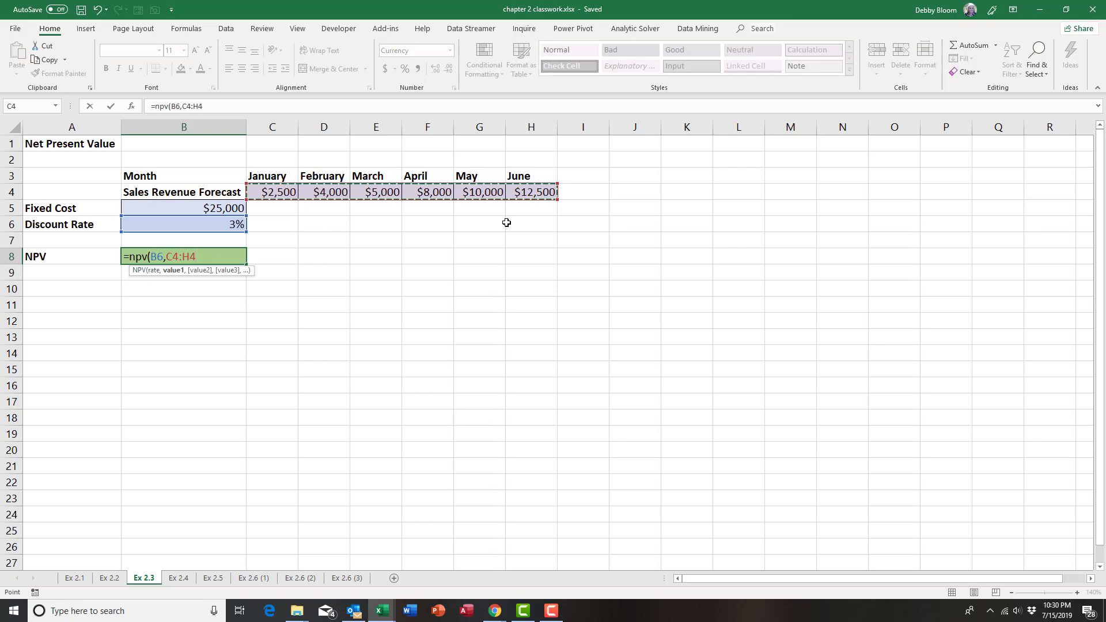
type(")-")
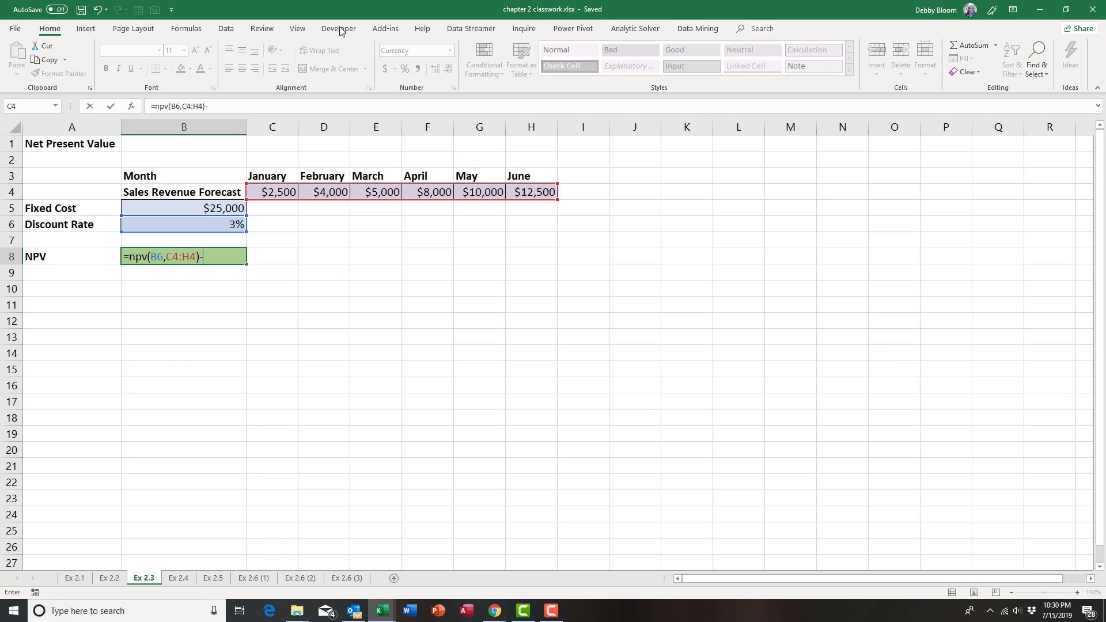
left_click(212, 208)
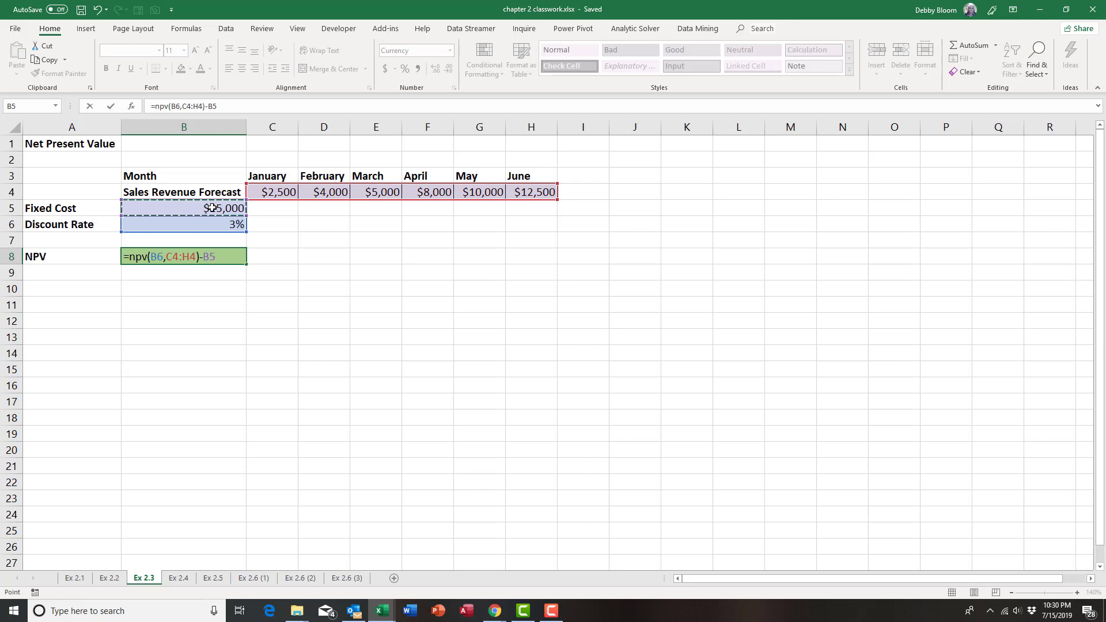
key("Return")
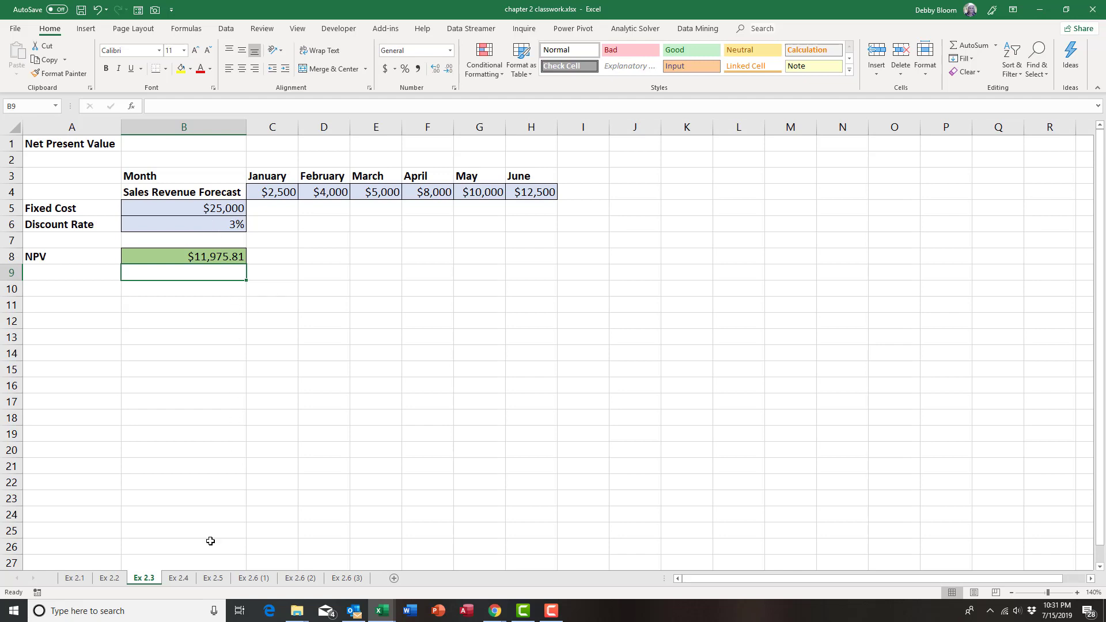
On the Ex 2.4 sheet, insert an IF function in K4 for the first purchase order's size
left_click(174, 579)
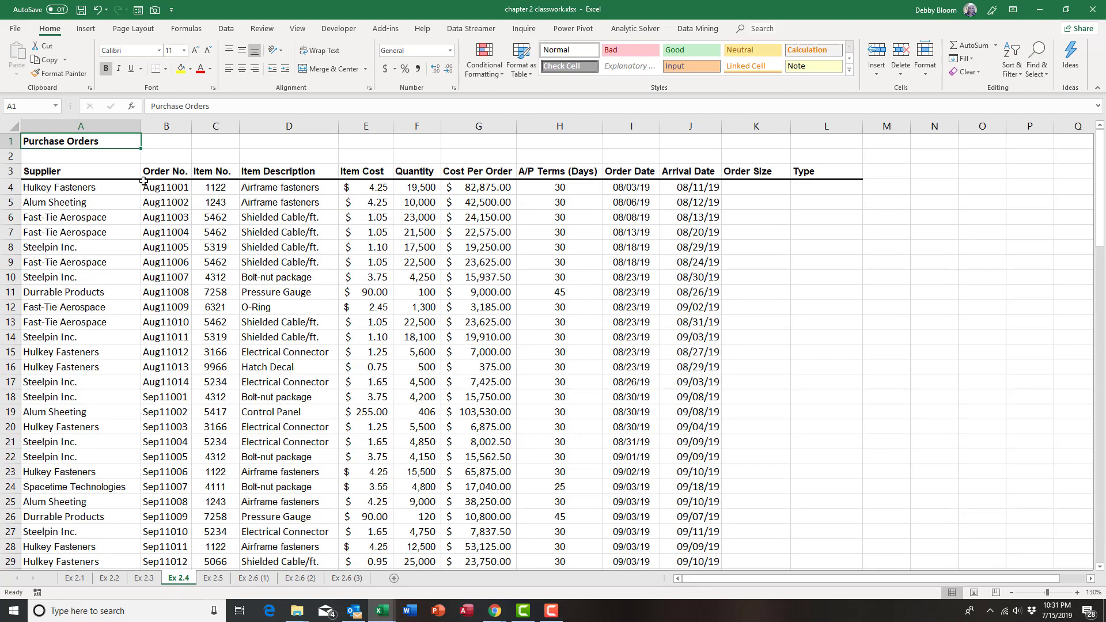
left_click(763, 188)
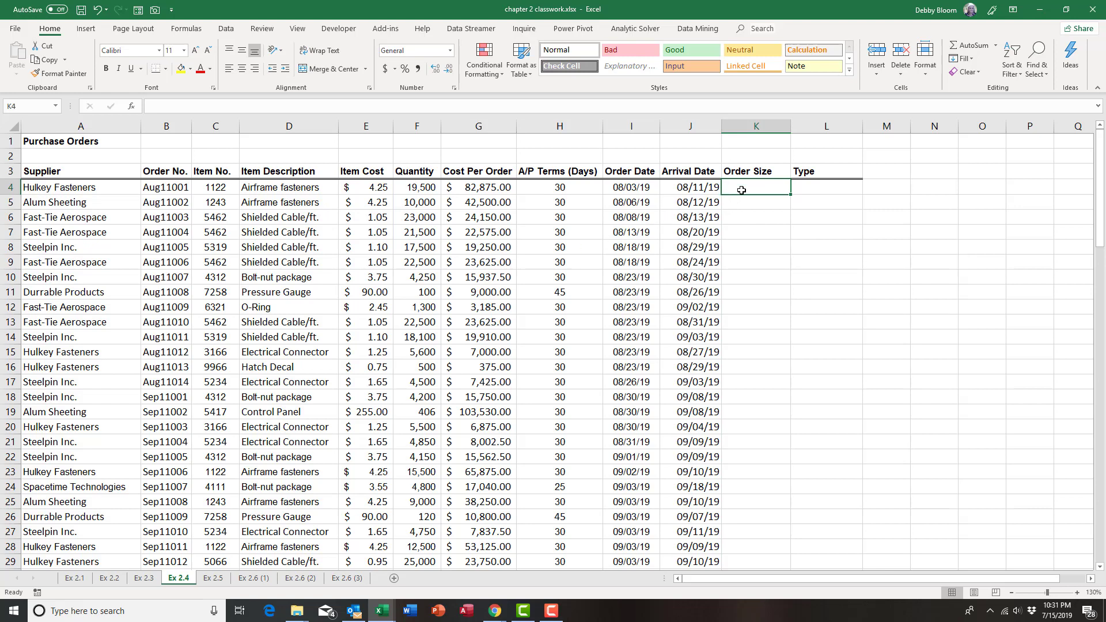
left_click(185, 30)
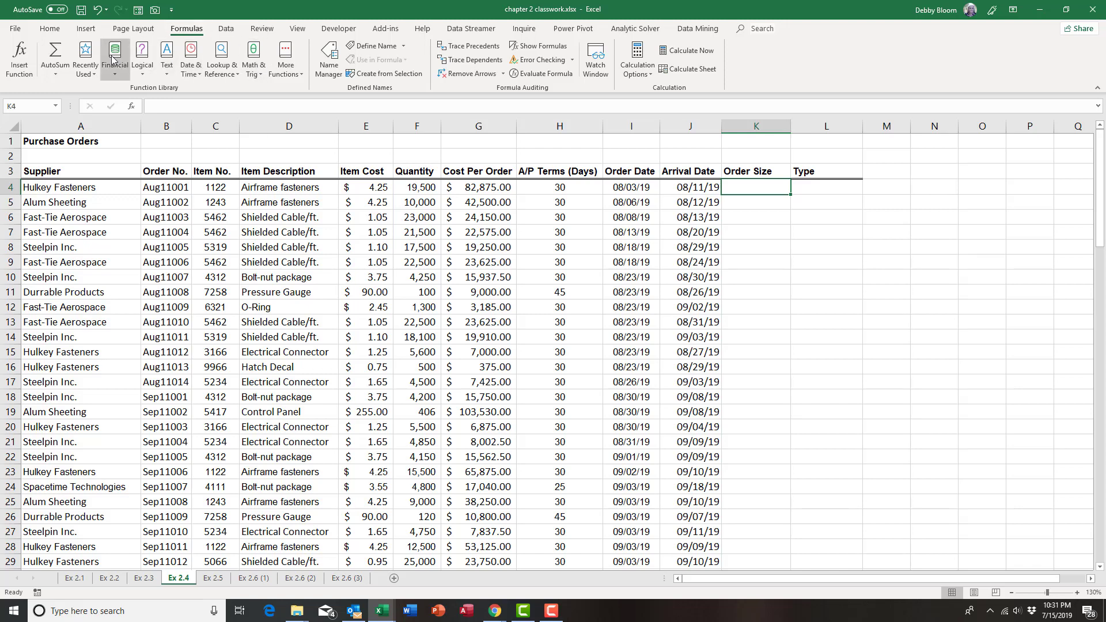
left_click(148, 58)
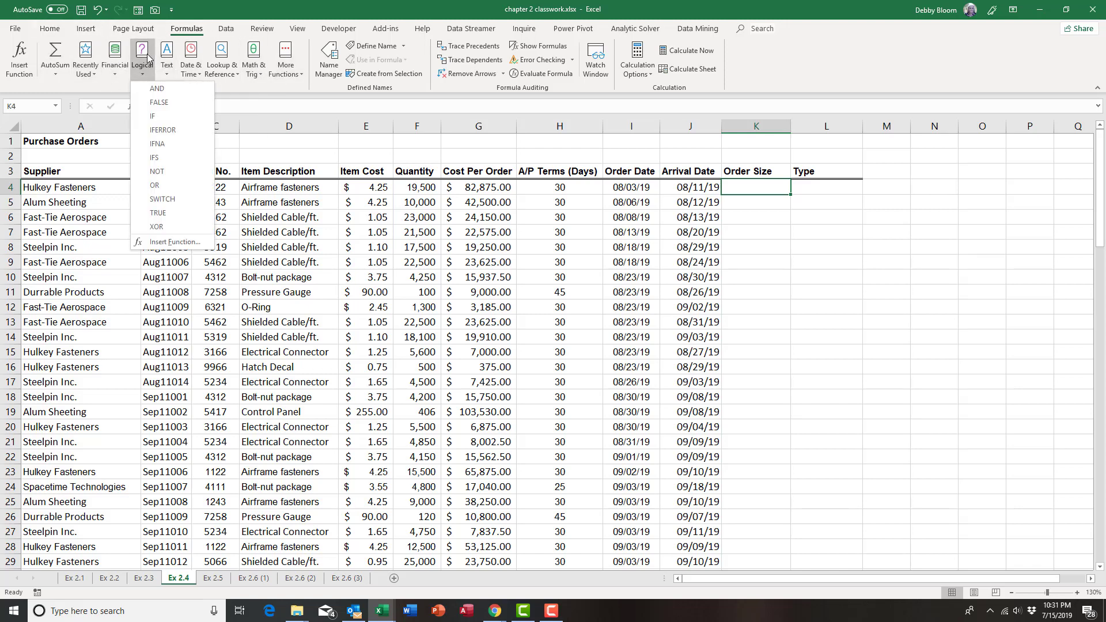
left_click(170, 117)
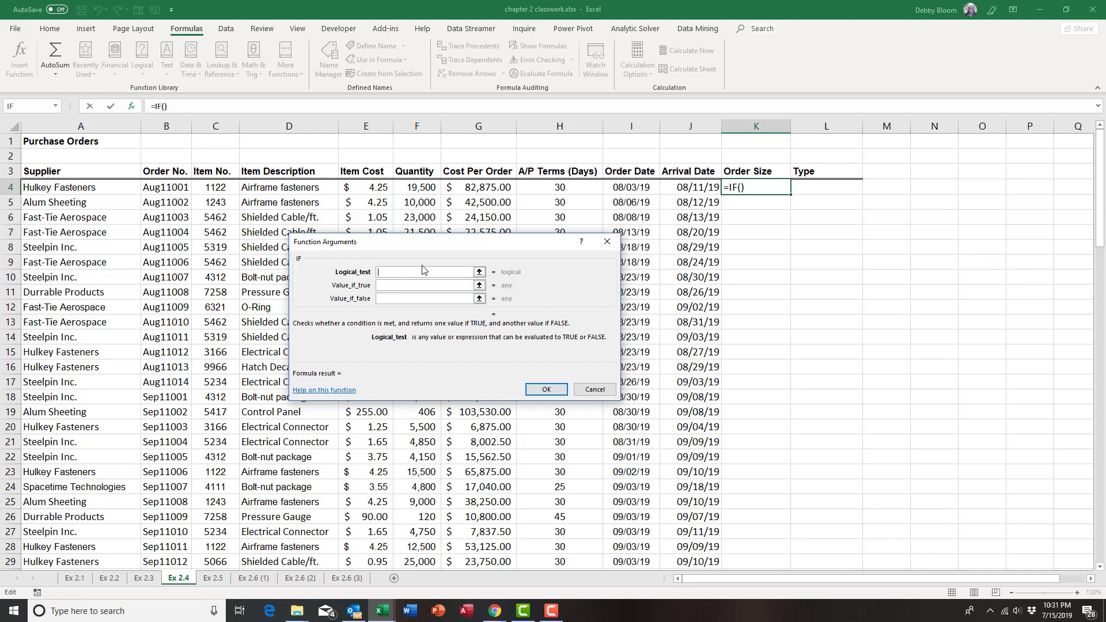
Set the IF function's logical test to F4>=10000, checking the order's quantity
left_click(399, 284)
left_click(384, 299)
left_click(395, 272)
left_click(426, 186)
type(">=")
type("10")
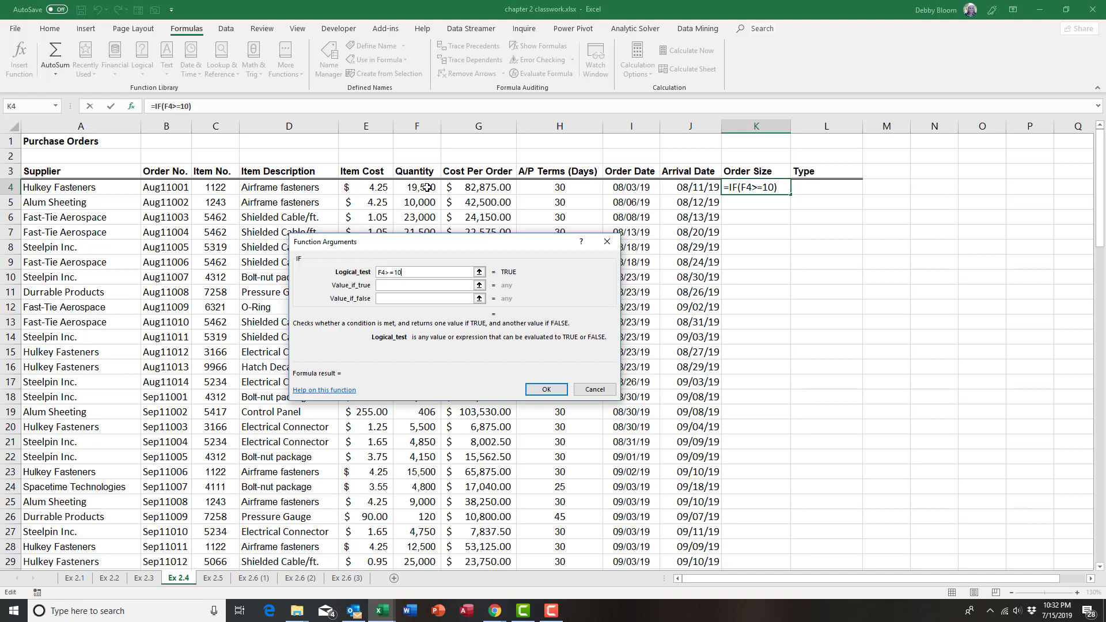
type("000")
Have the IF function return "Large" when true and "Small" when false, and accept it
left_click(395, 284)
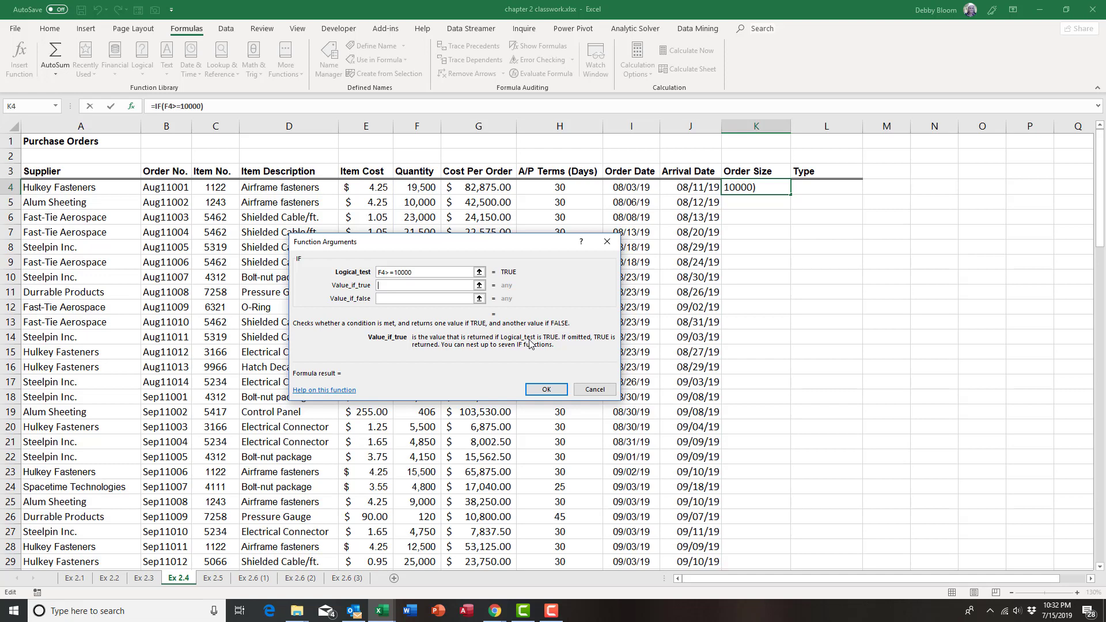
type("\"Large\"")
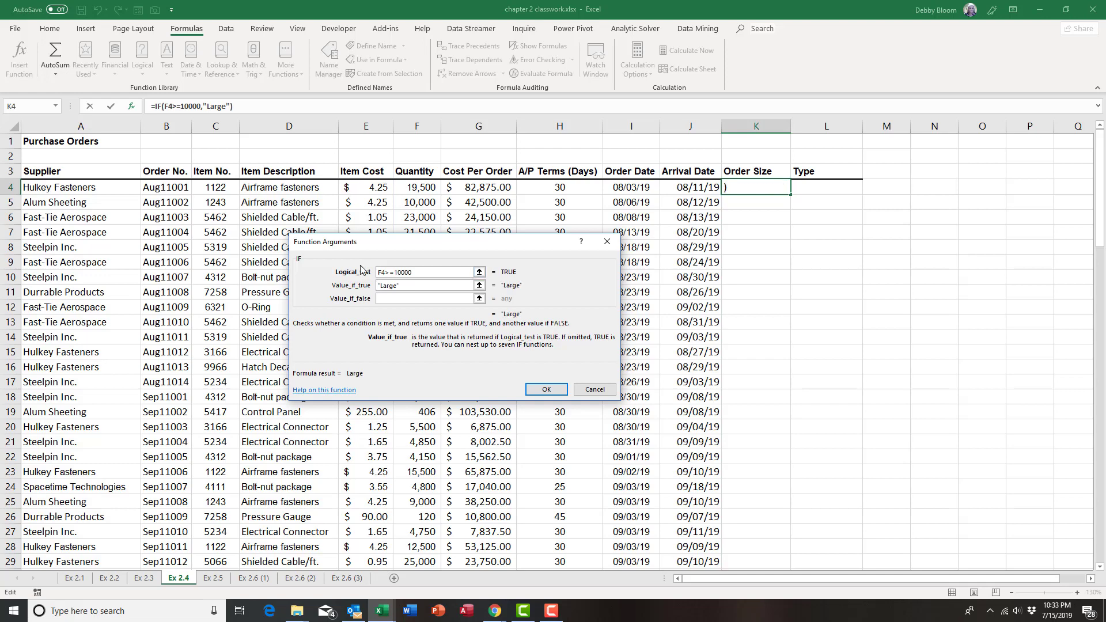
left_click(395, 300)
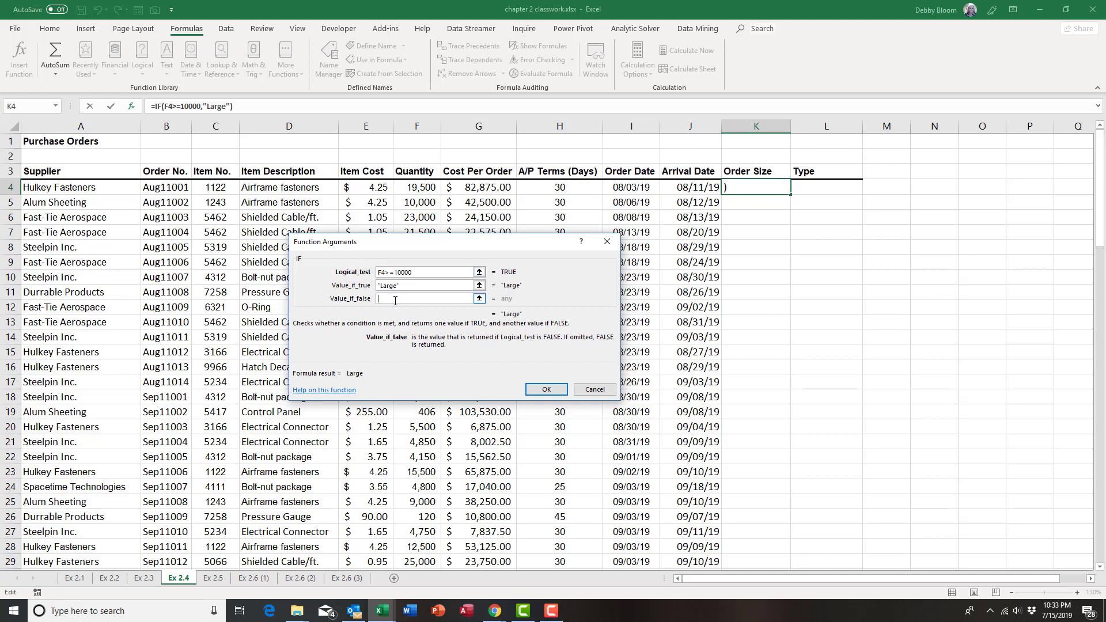
type("\"Small")
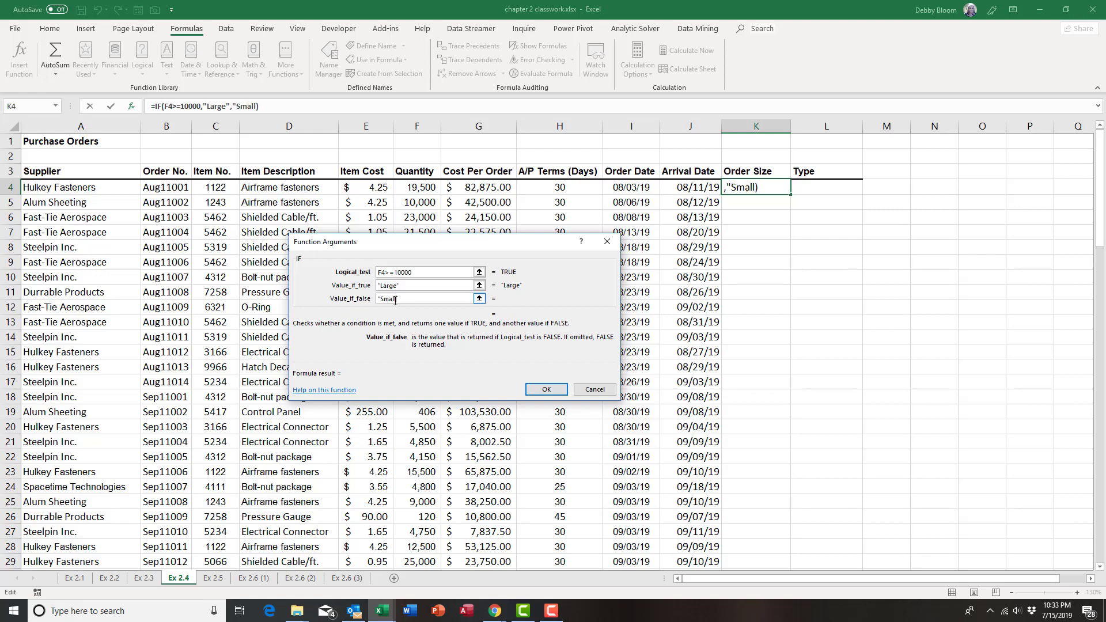
type("\"")
left_click(546, 390)
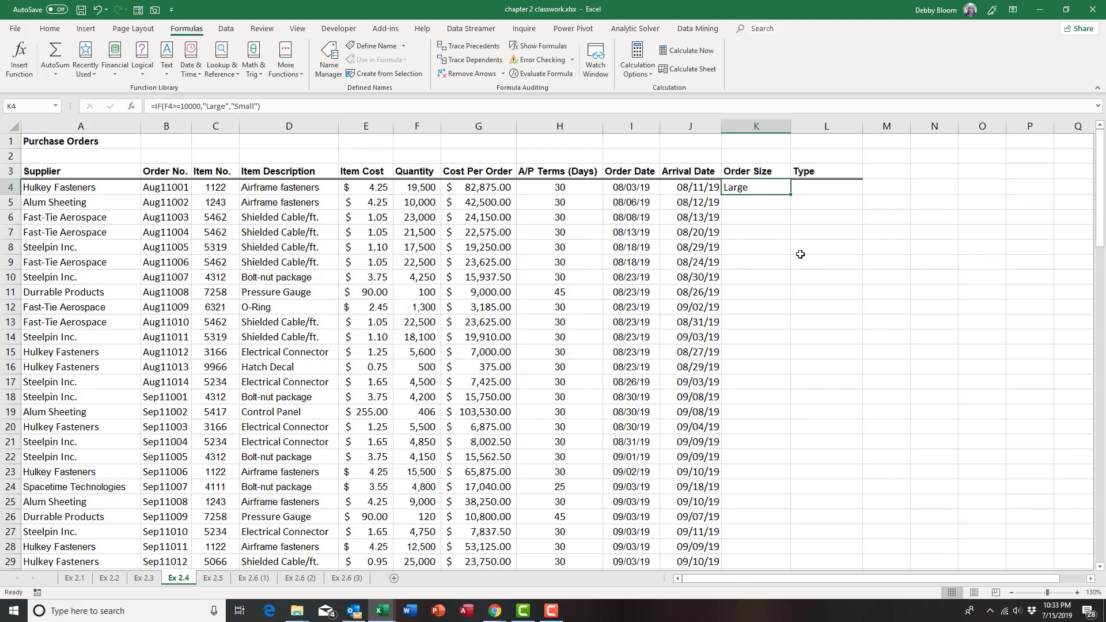
Copy the K4 formula down the Order Size column and check the result in row 10 against its quantity
double_click(790, 196)
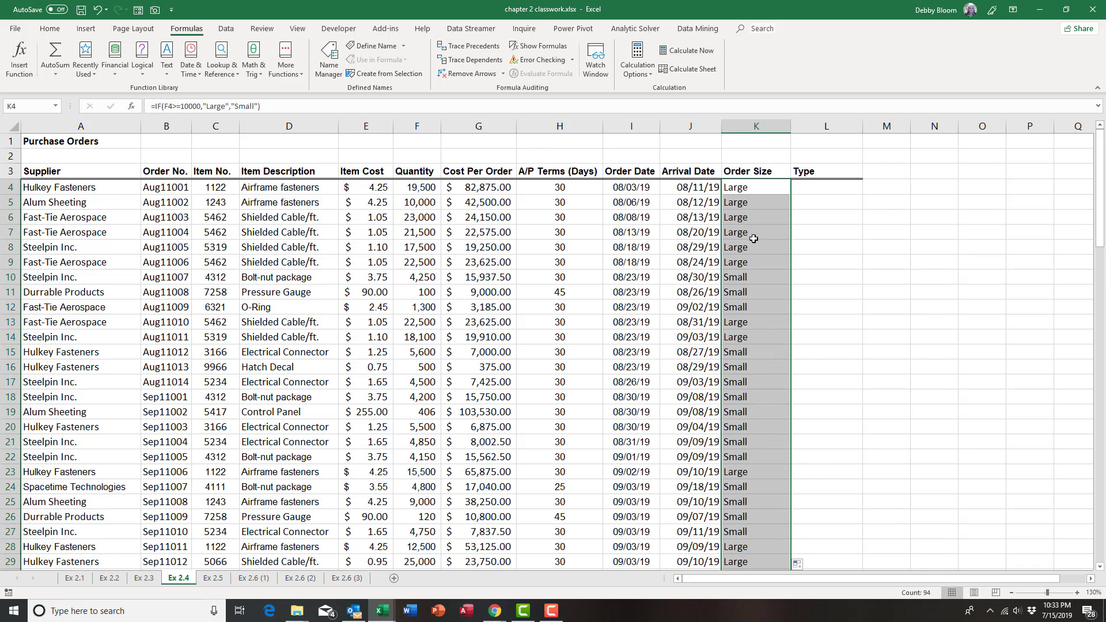
left_click(741, 275)
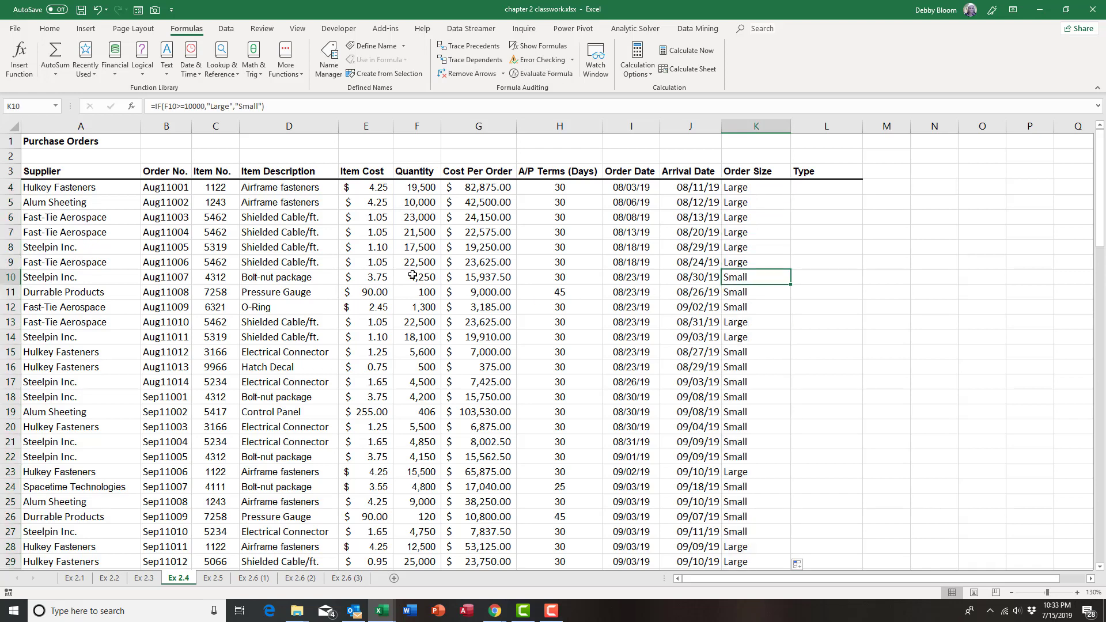
left_click(12, 277)
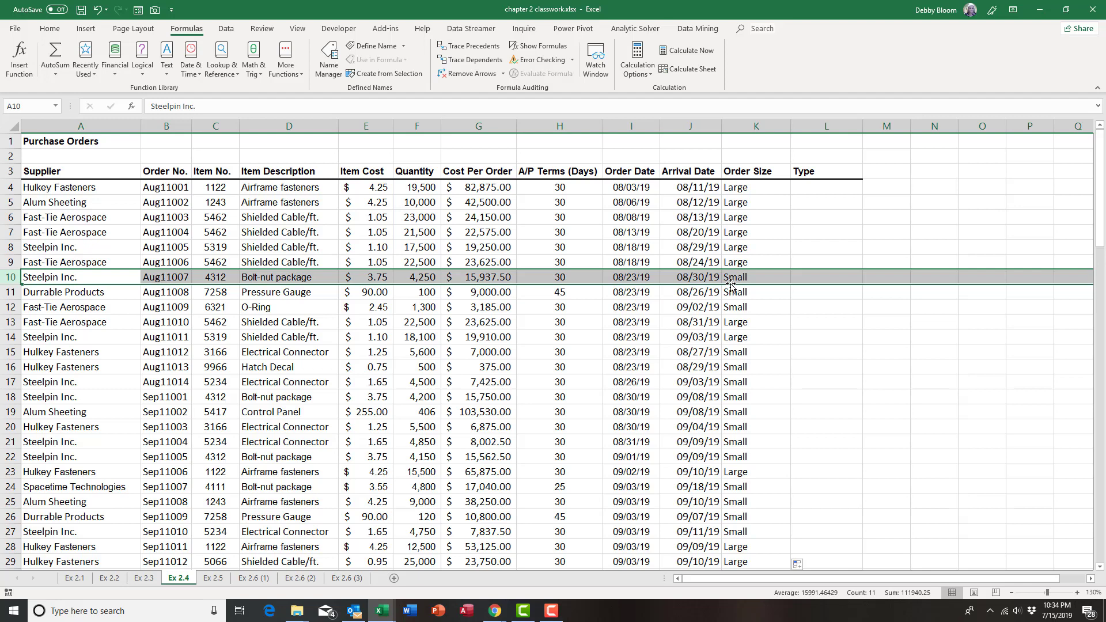
Insert an IF function in L4 for the first purchase order's type
left_click(806, 187)
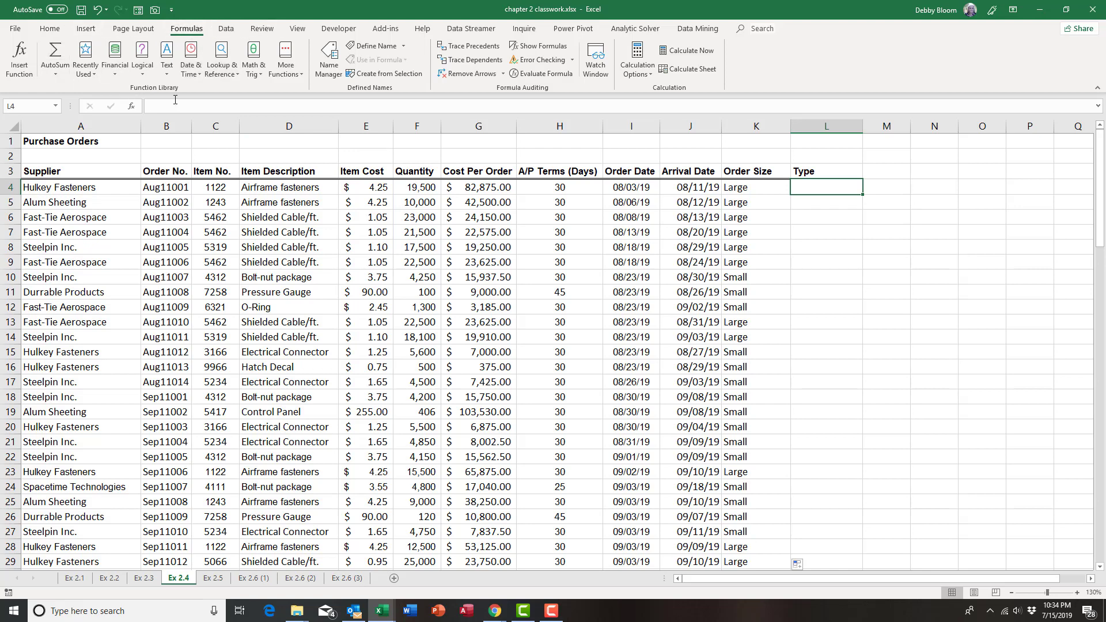
left_click(151, 72)
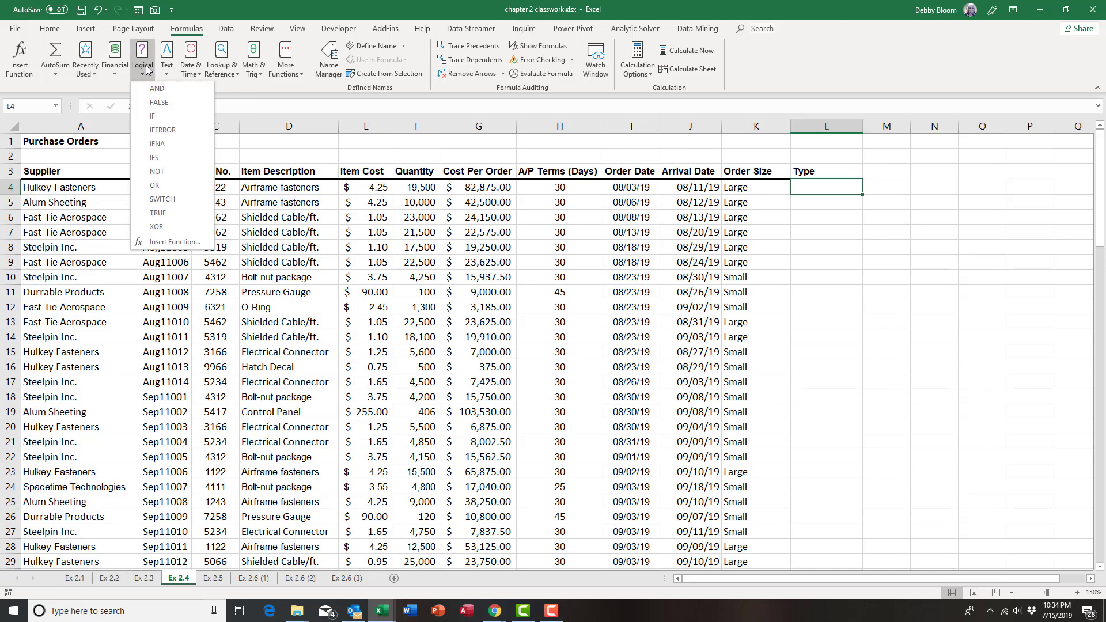
left_click(168, 117)
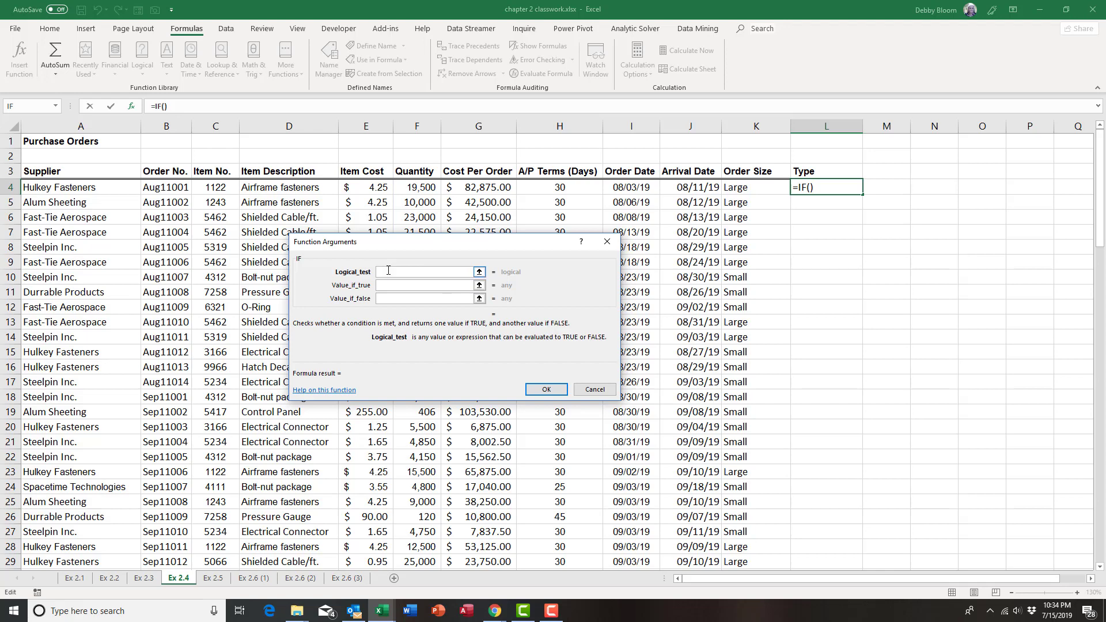
Begin the logical test with an AND function whose first condition is K4="Large"
type("and(")
left_click(761, 188)
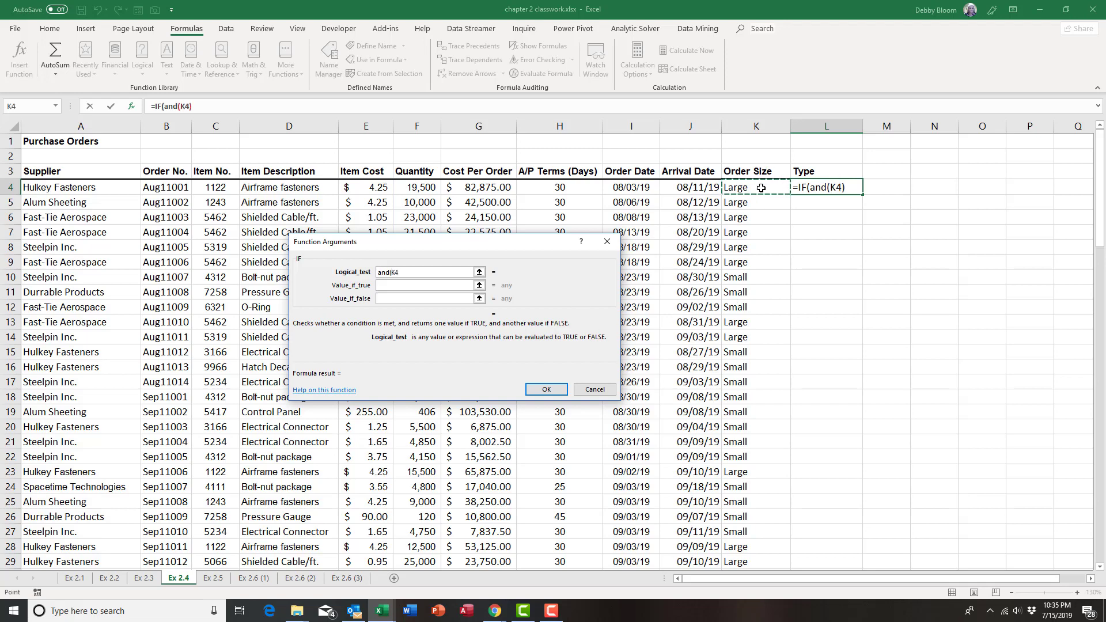
type("=\"large")
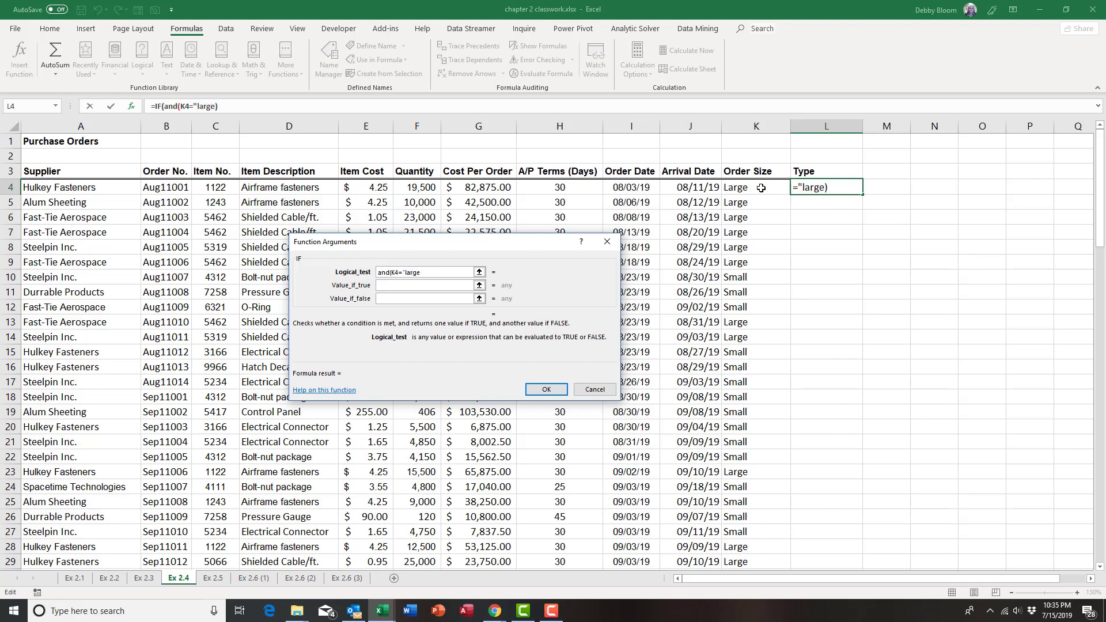
type("\"")
key("BackSpace")
key("BackSpace")
key("BackSpace")
key("BackSpace")
key("BackSpace")
key("BackSpace")
type("Large\",")
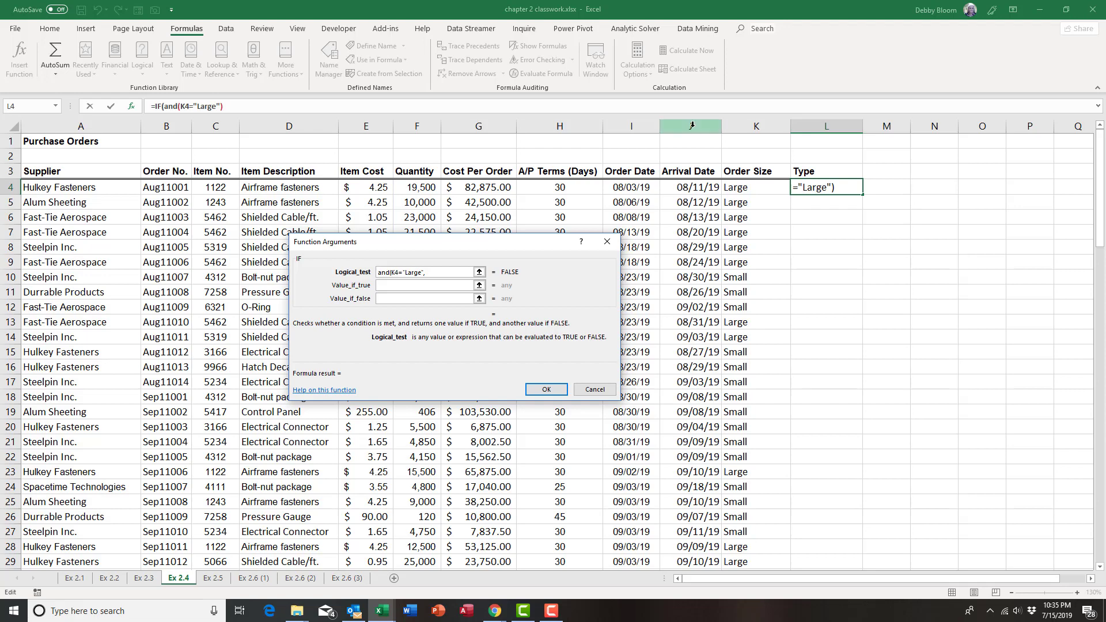
Complete the AND test with a second condition, G4>=25000, and close its parenthesis
left_click(498, 187)
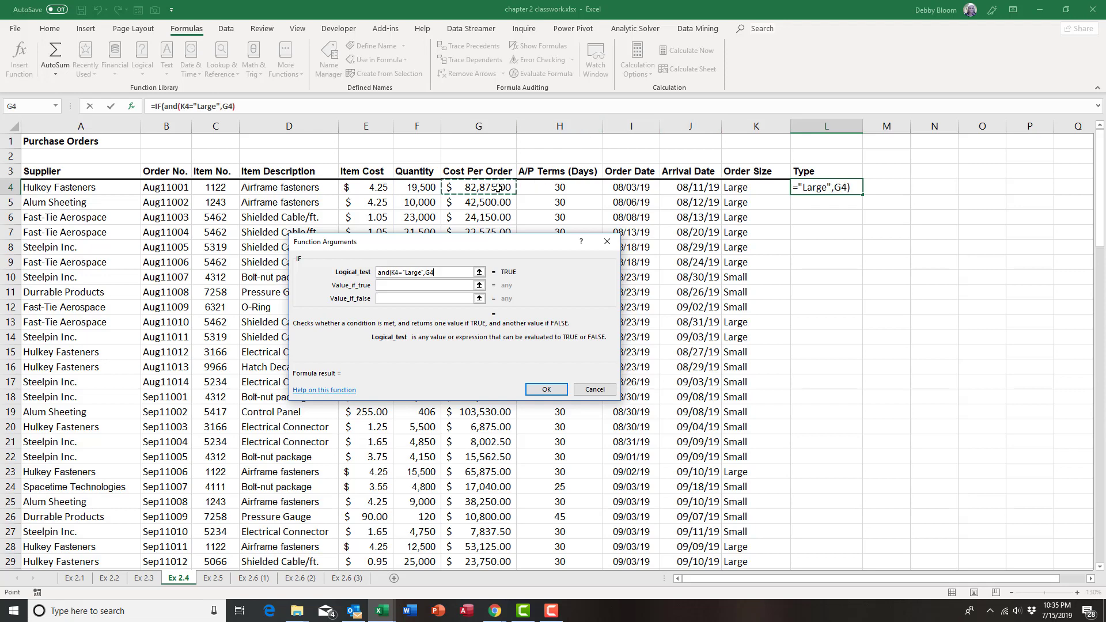
type(">=2")
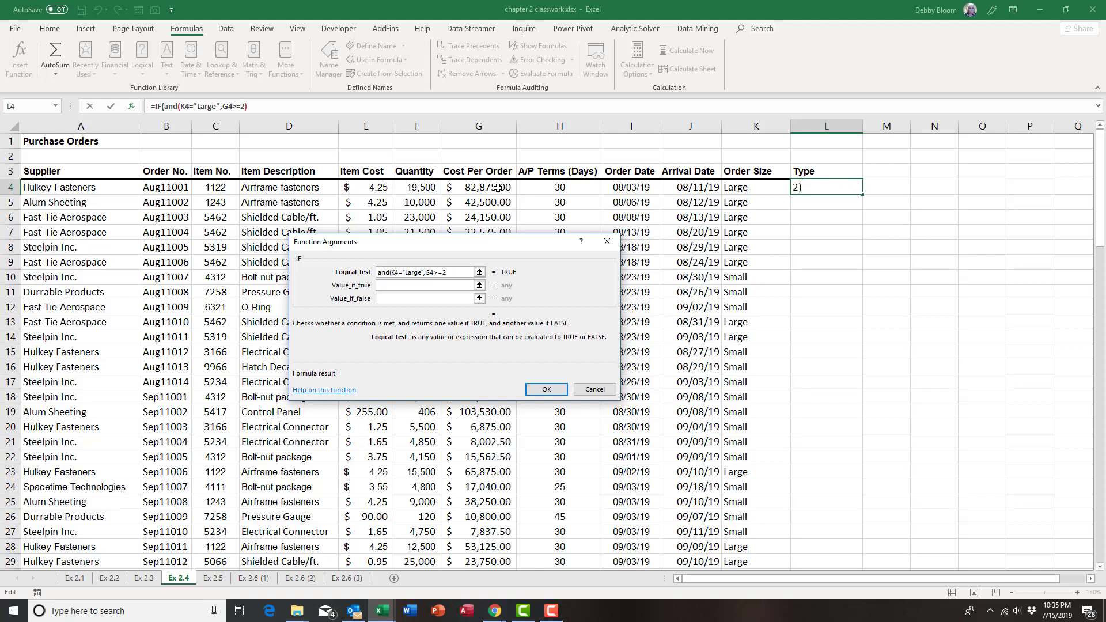
type("5000")
Have the IF function return "Critical" when true and an empty string ("") when false, and accept it
left_click(402, 287)
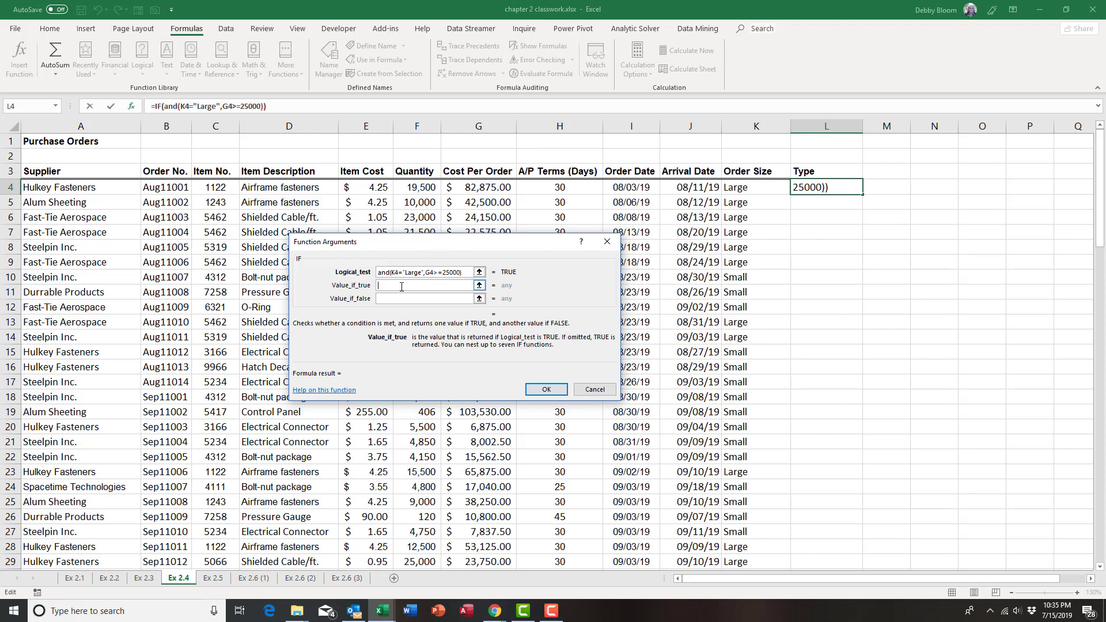
type("\"Critical\"")
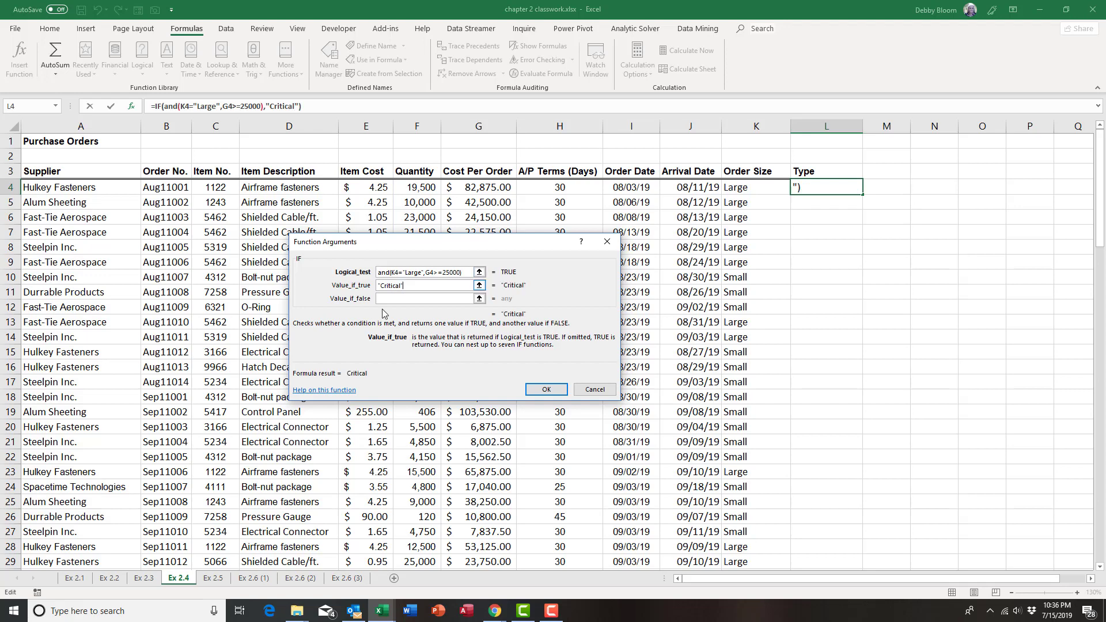
left_click(385, 299)
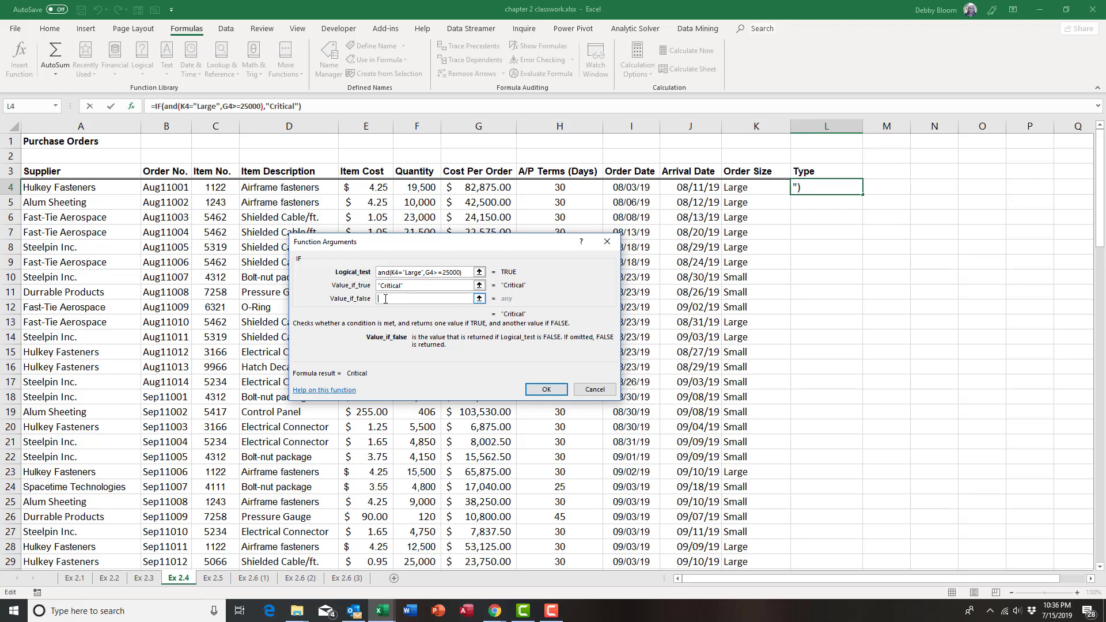
type("\"\"")
left_click(540, 390)
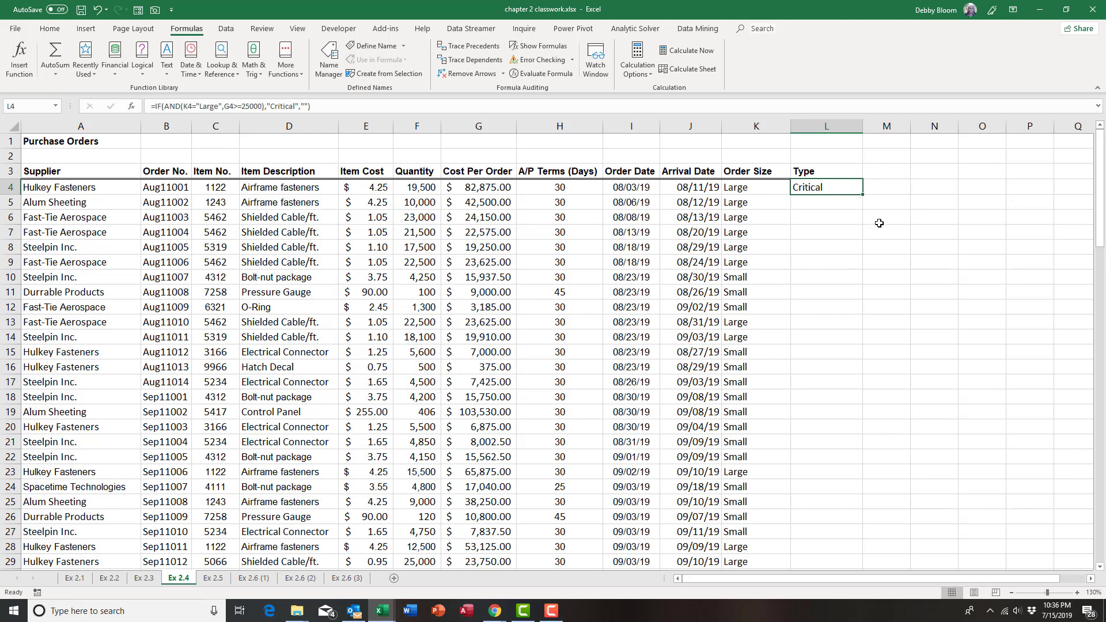
Copy the L4 formula down the Type column, check the cell references in L8's formula, and return to cell A1
double_click(864, 197)
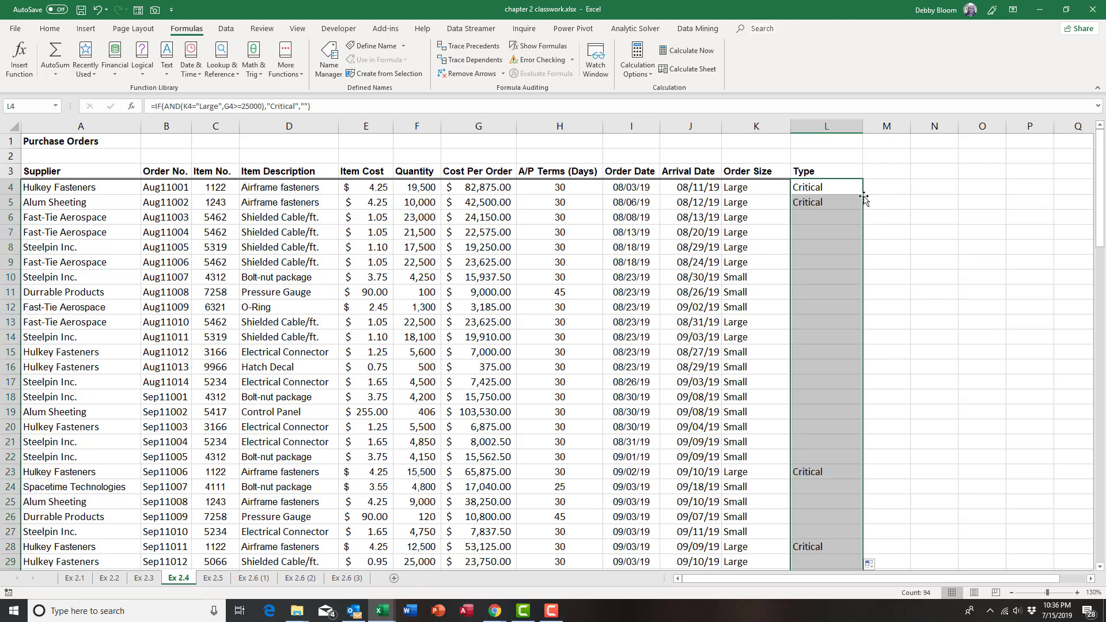
left_click(825, 245)
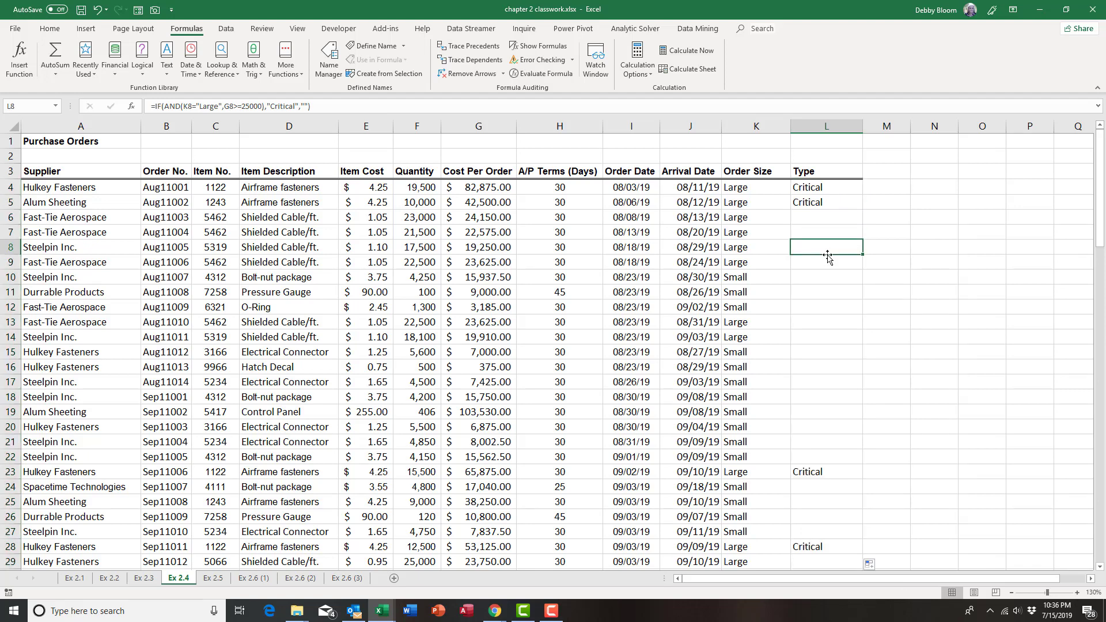
double_click(827, 250)
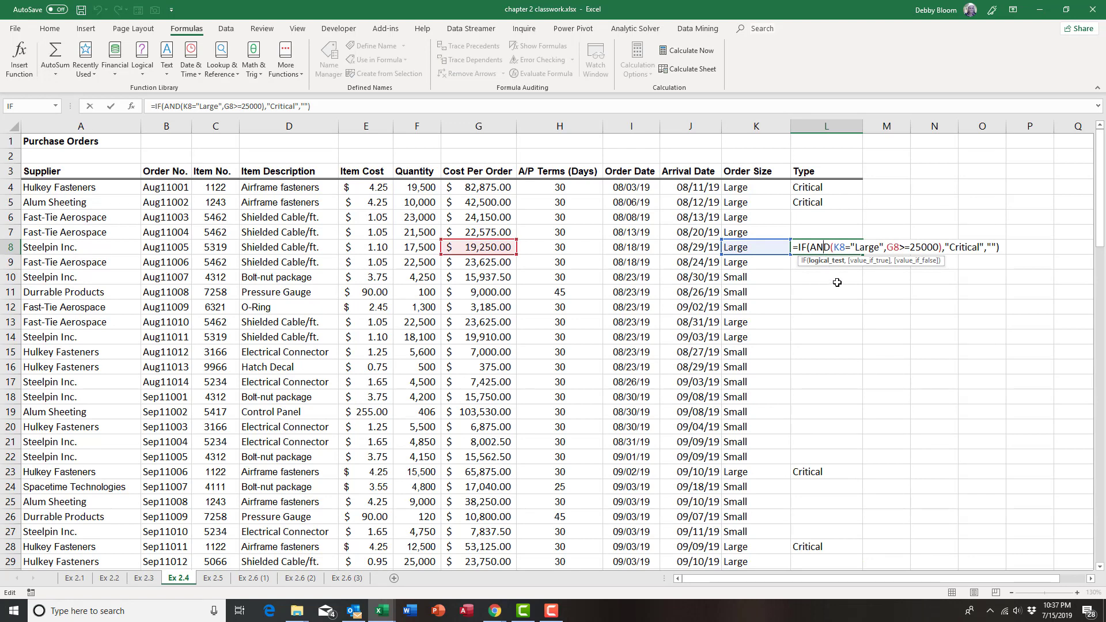
key("Return")
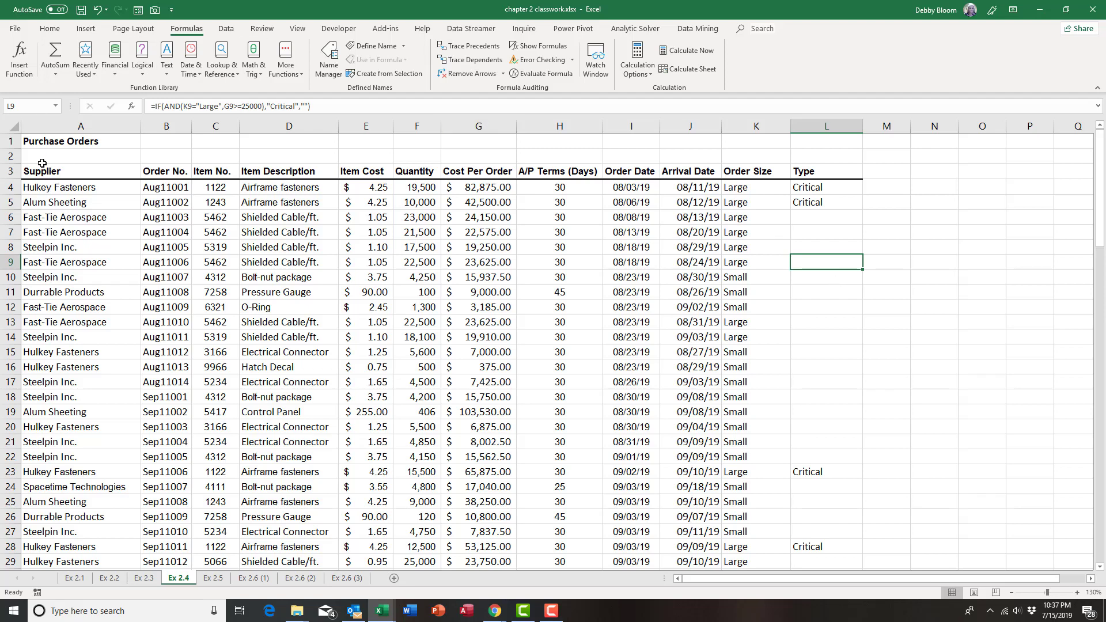
left_click(64, 147)
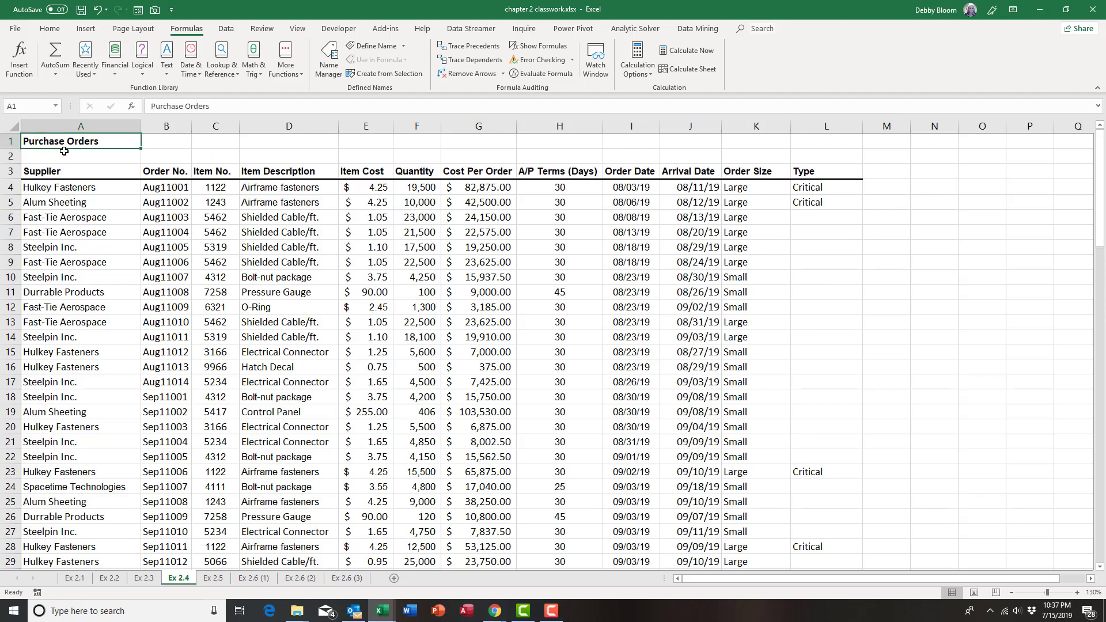